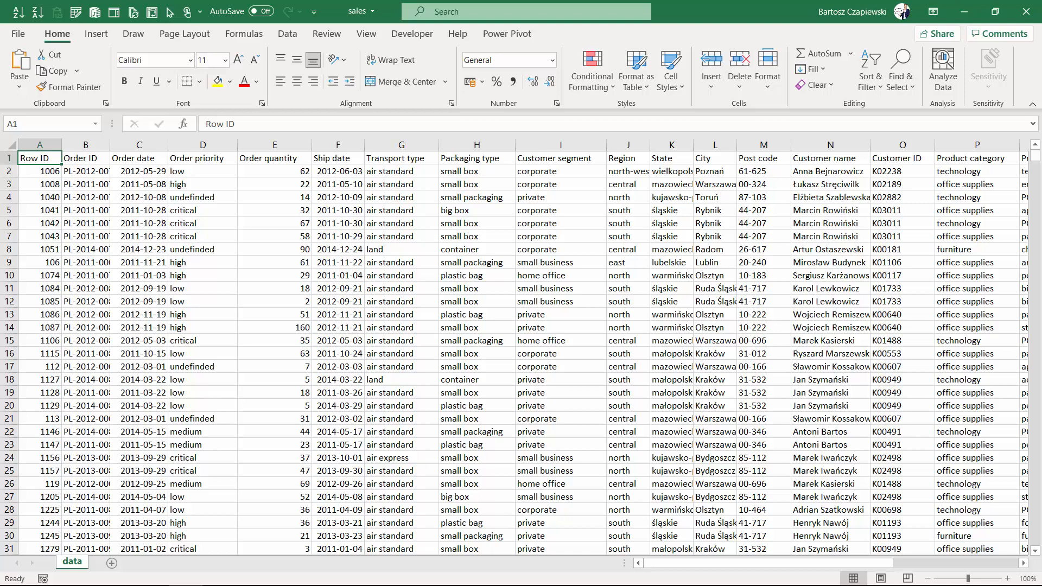
Convert the sales data range $A$1:$X$9427 into a table with headers
{"action": "left_click", "coordinate": [200, 208]}
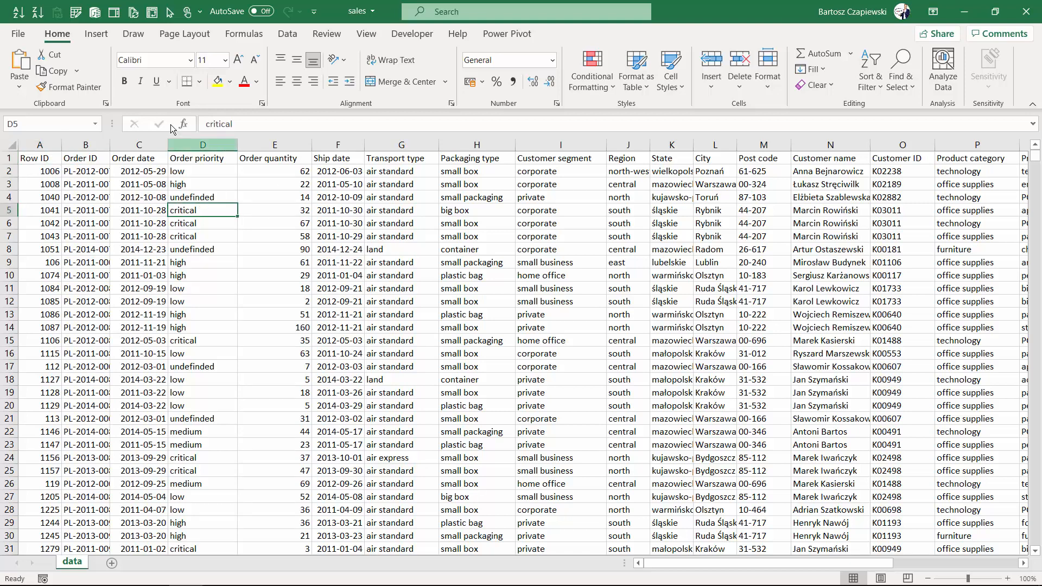
{"action": "left_click", "coordinate": [96, 34]}
{"action": "left_click", "coordinate": [116, 67]}
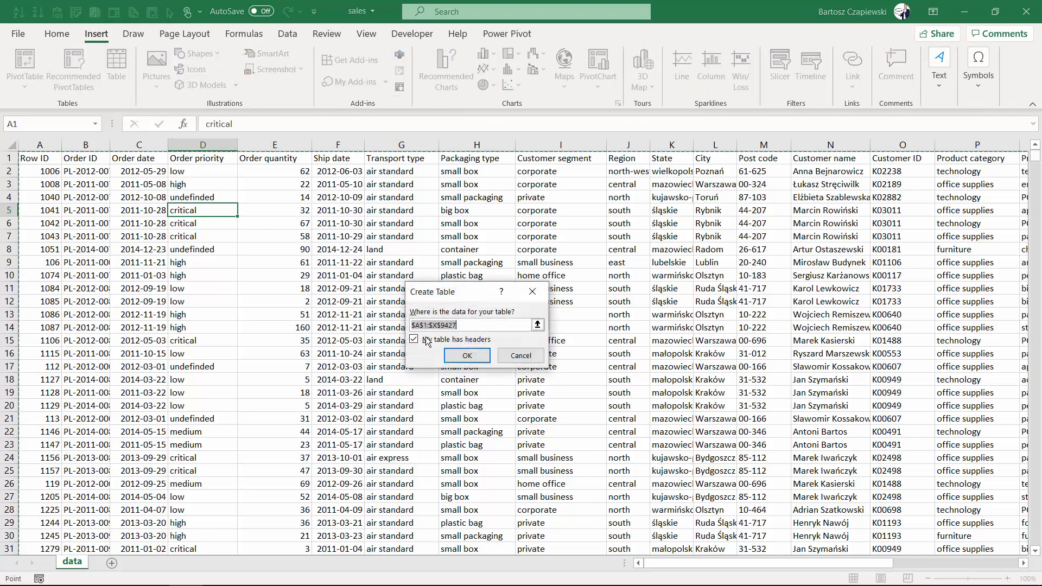
{"action": "left_click", "coordinate": [467, 356]}
Create a PivotTable from Table1 on a new worksheet
{"action": "left_click", "coordinate": [139, 223]}
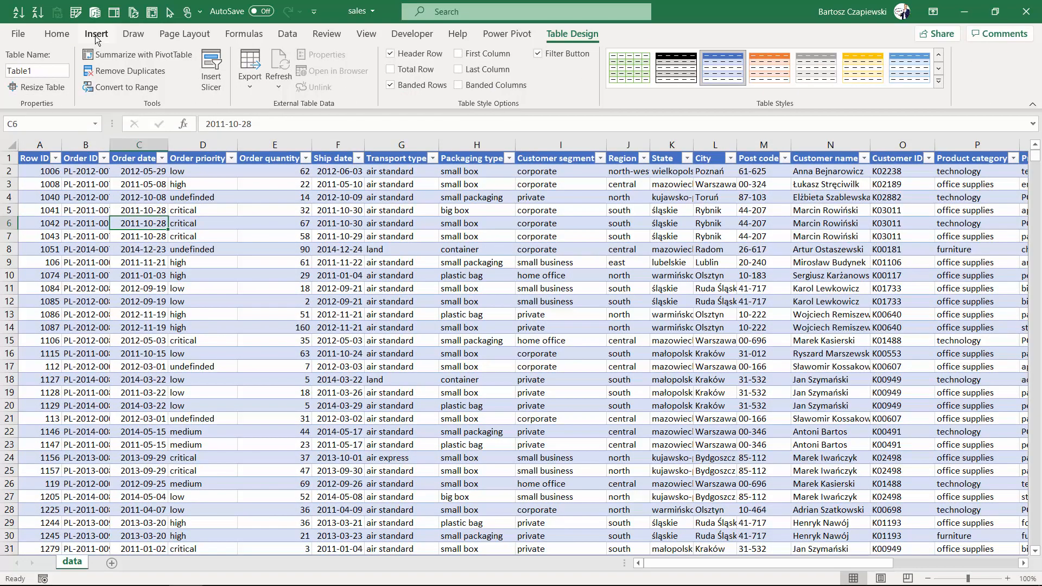
{"action": "left_click", "coordinate": [113, 56]}
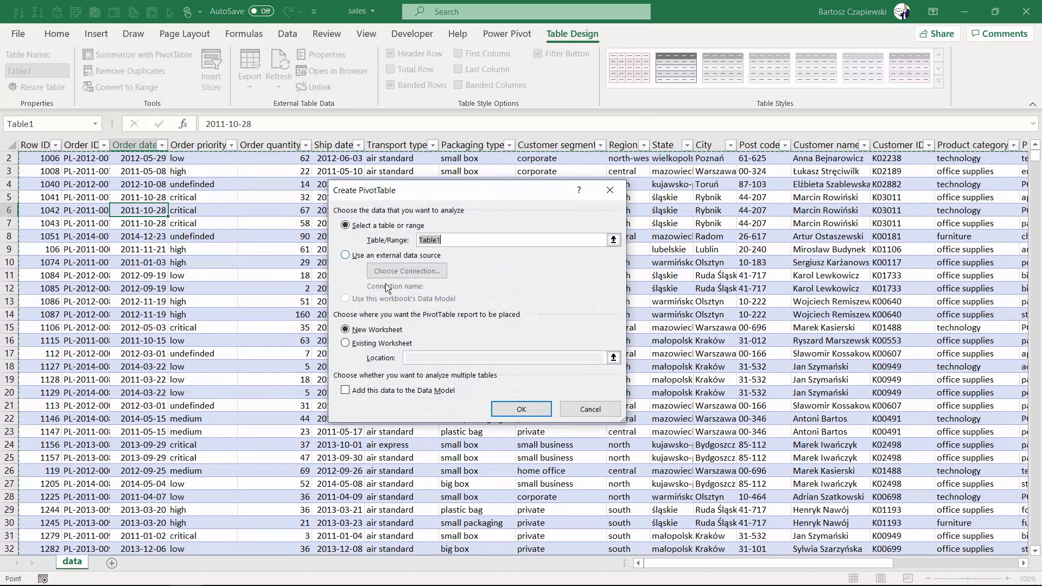
{"action": "left_click", "coordinate": [521, 408]}
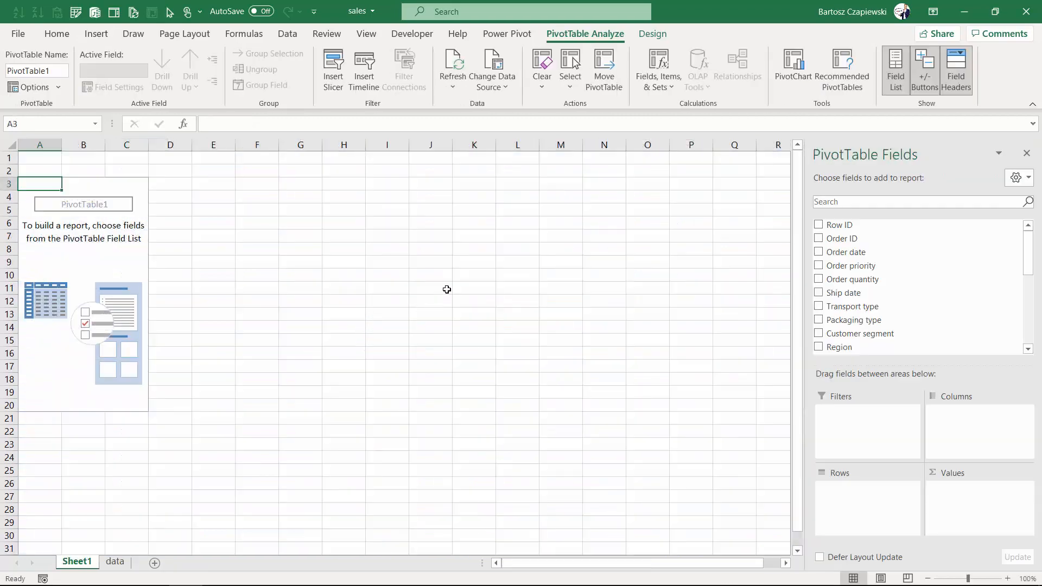
Add Region to the PivotTable rows and Sales to its values
{"action": "left_click", "coordinate": [818, 347]}
{"action": "scroll", "coordinate": [844, 281], "scroll_direction": "down", "scroll_amount": 3}
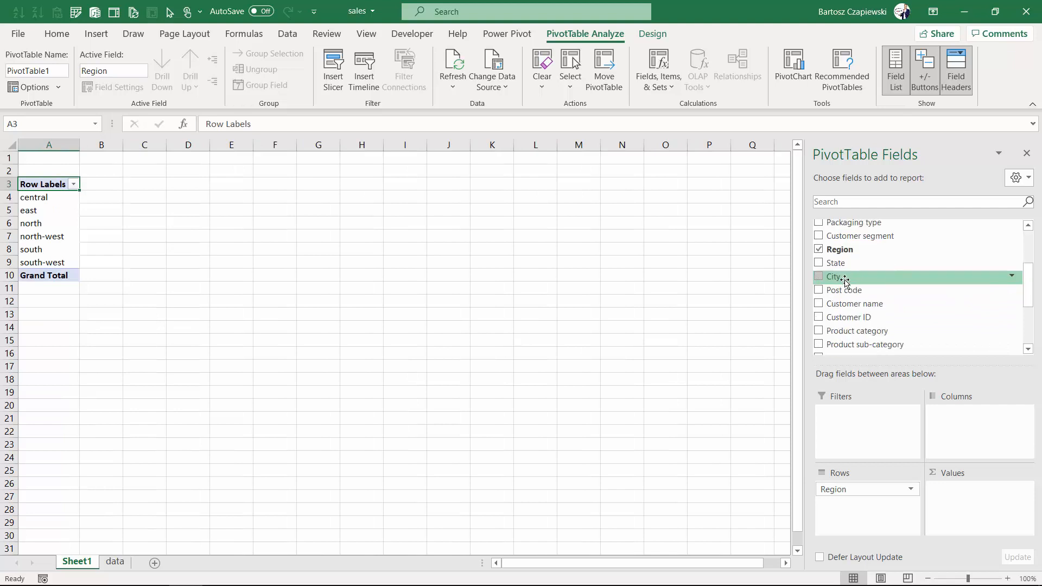
{"action": "scroll", "coordinate": [845, 281], "scroll_direction": "down", "scroll_amount": 1}
{"action": "left_click", "coordinate": [819, 339]}
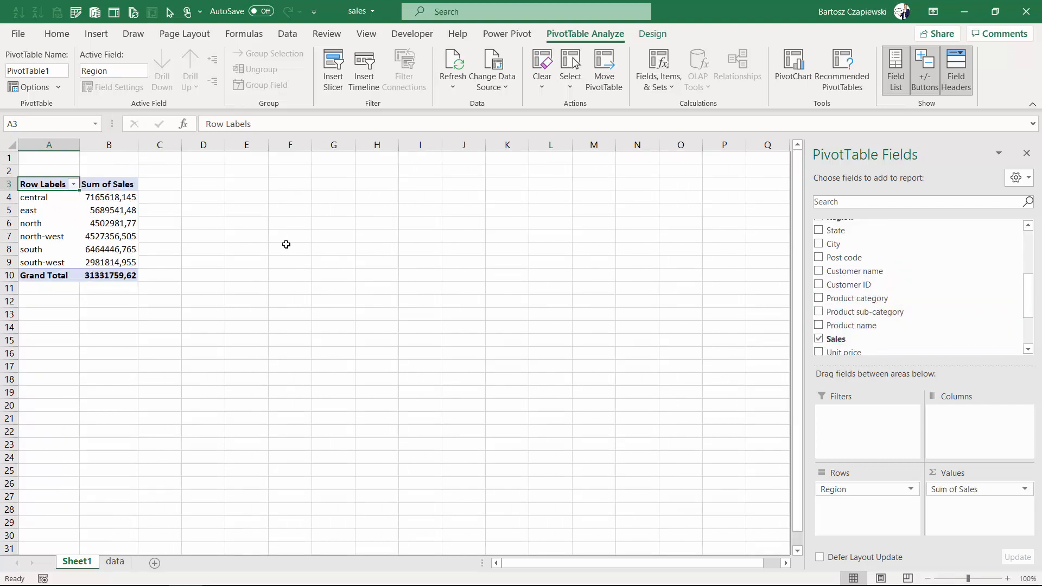
{"action": "mouse_move", "coordinate": [126, 216]}
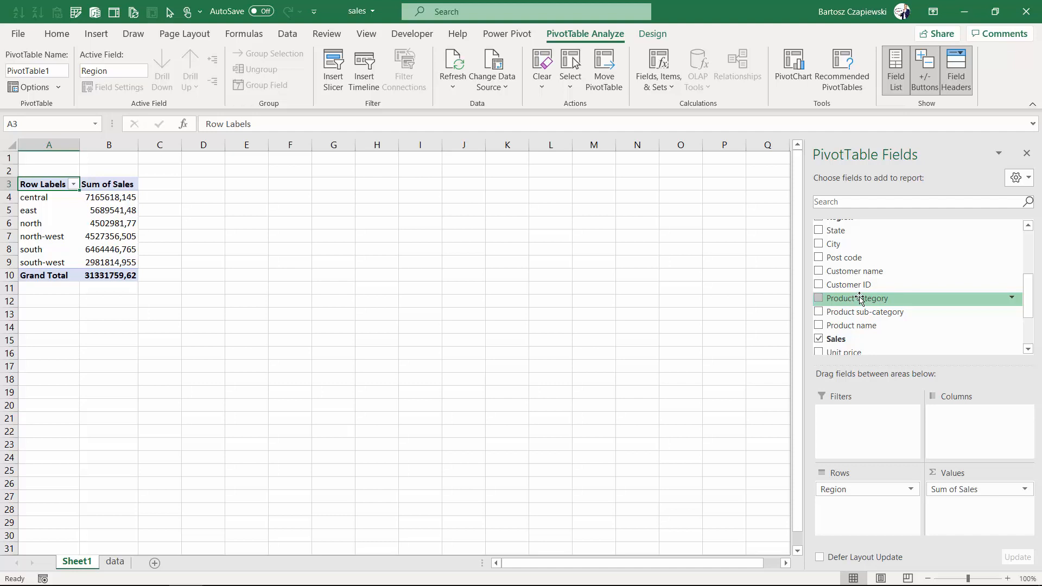
Add Product category as a report filter and limit it to office supplies, with multiple-item selection enabled
{"action": "left_click_drag", "start_coordinate": [856, 298], "coordinate": [855, 421]}
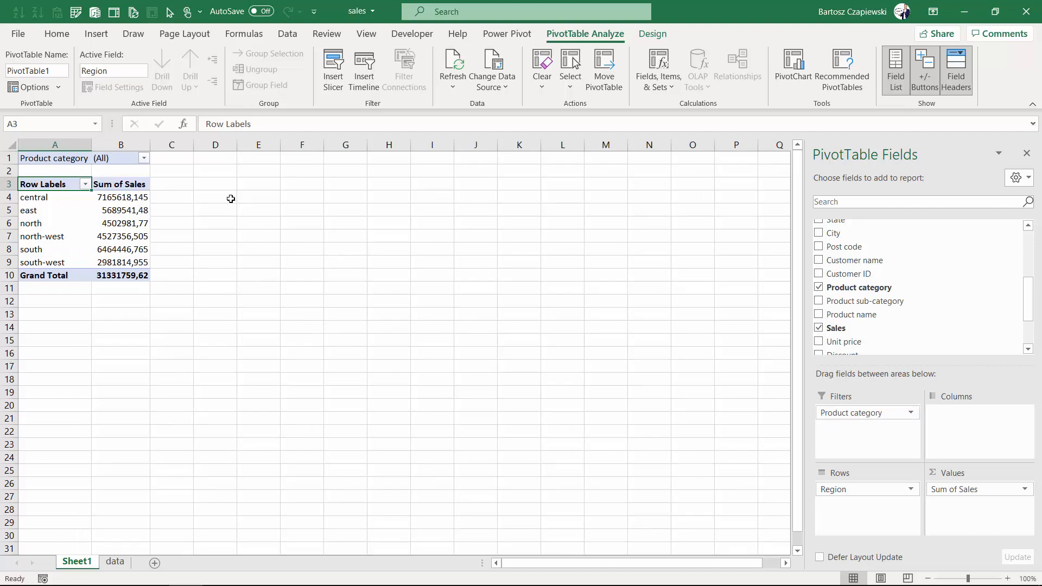
{"action": "left_click", "coordinate": [143, 158]}
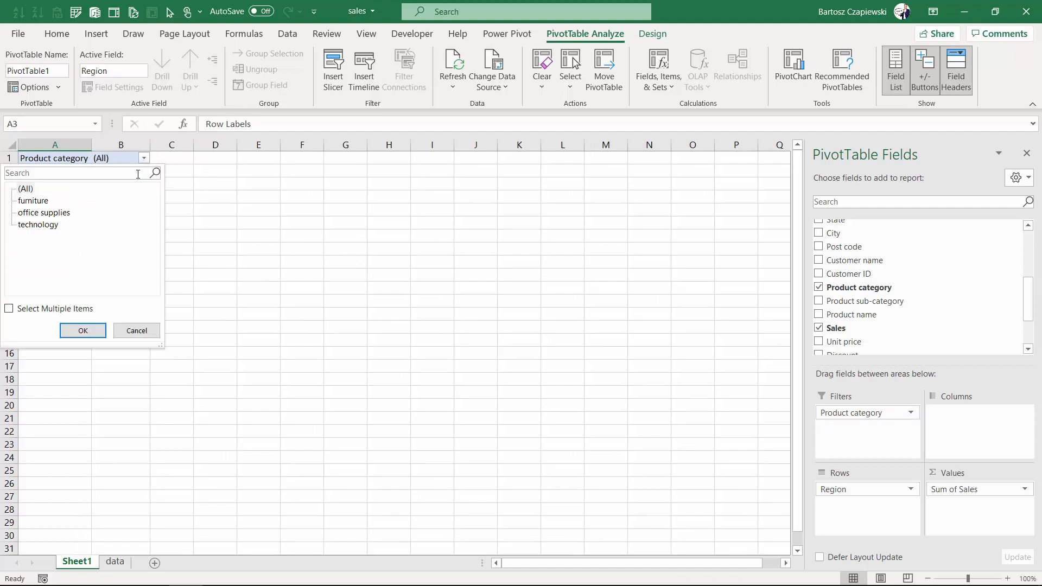
{"action": "left_click", "coordinate": [45, 214]}
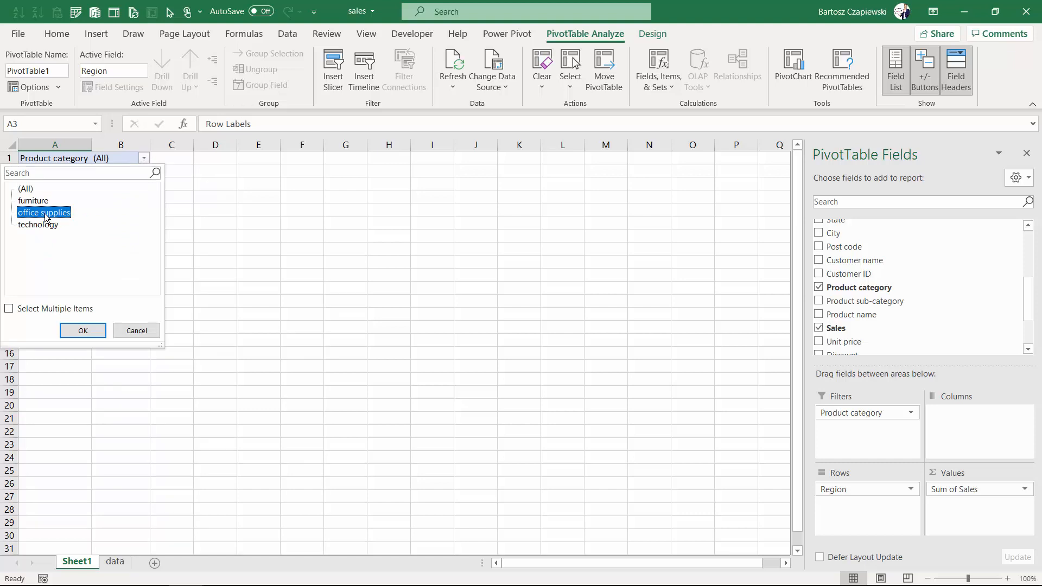
{"action": "left_click", "coordinate": [9, 309]}
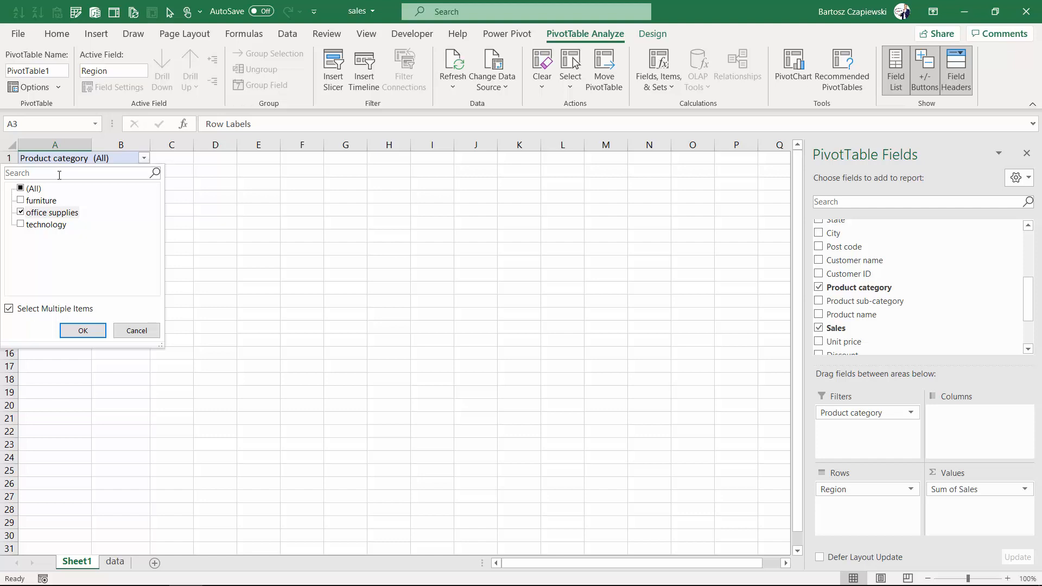
{"action": "left_click", "coordinate": [84, 332]}
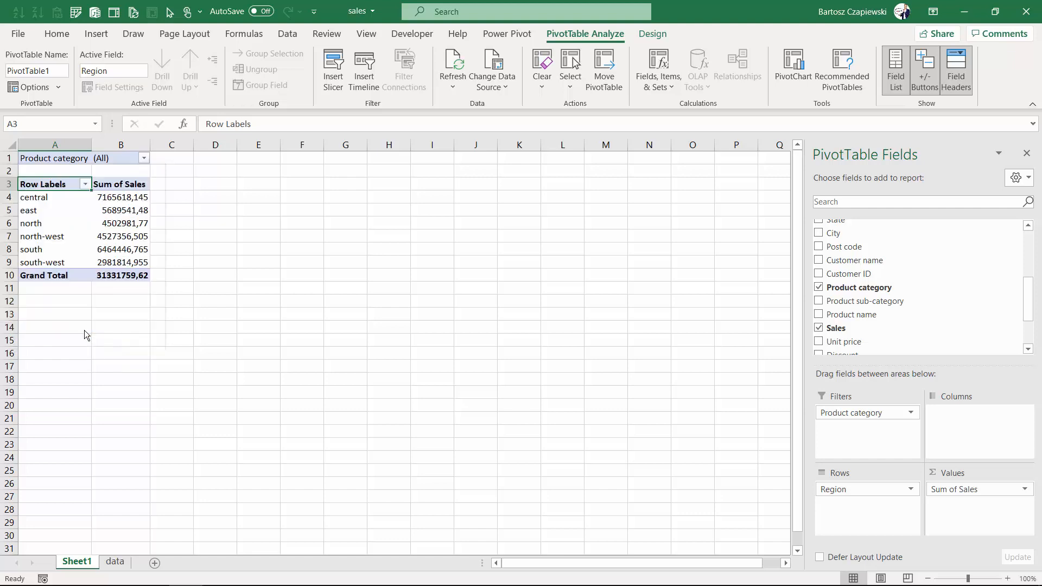
Format the Sum of Sales values as Number with 0 decimal places and a thousands separator
{"action": "left_click", "coordinate": [140, 198]}
{"action": "right_click", "coordinate": [140, 198]}
{"action": "left_click", "coordinate": [167, 246]}
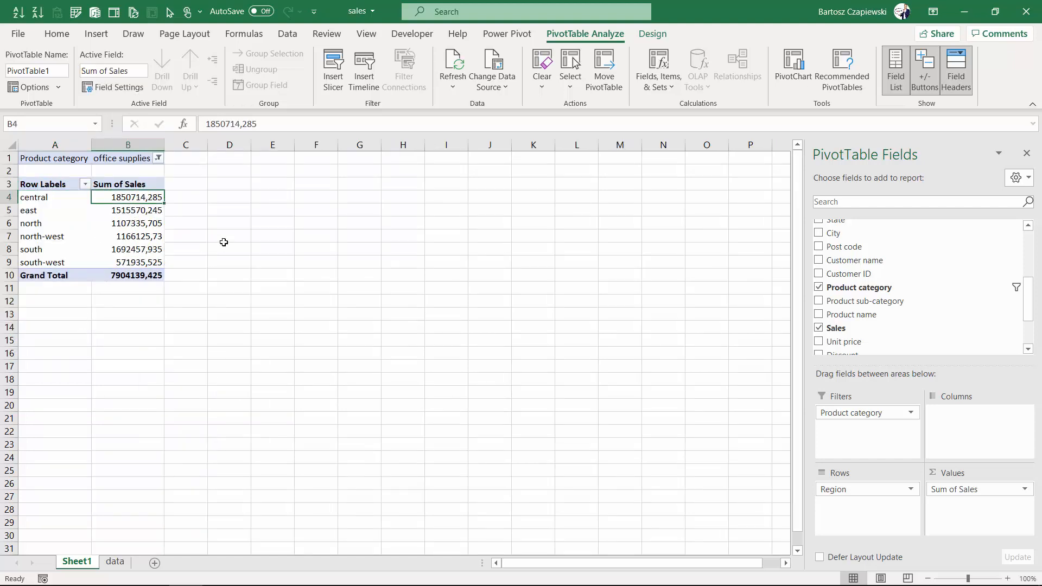
{"action": "left_click_drag", "start_coordinate": [71, 78], "coordinate": [221, 99]}
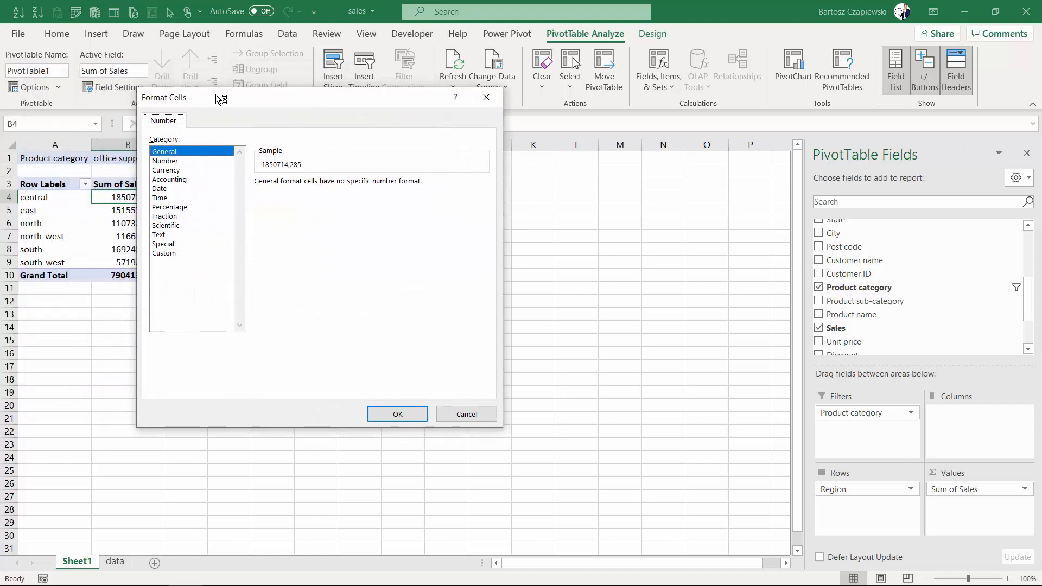
{"action": "left_click", "coordinate": [172, 162]}
{"action": "left_click", "coordinate": [350, 186]}
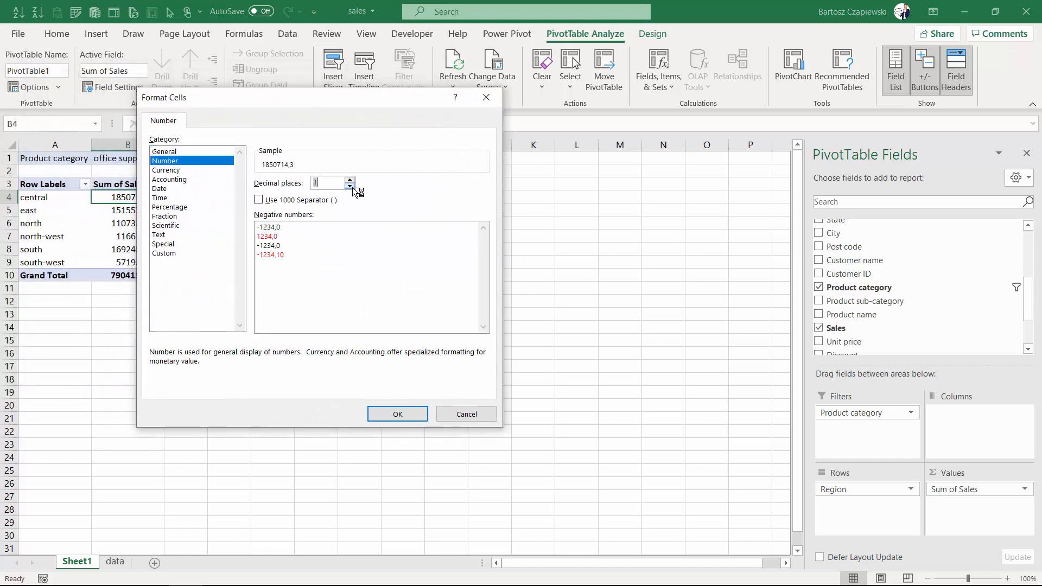
{"action": "left_click", "coordinate": [350, 186]}
{"action": "left_click", "coordinate": [260, 200]}
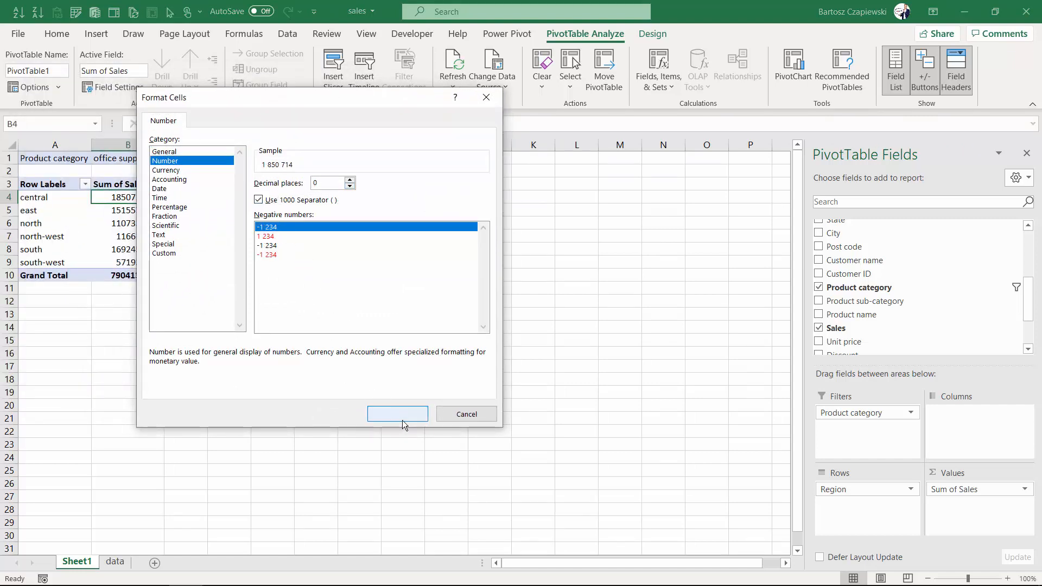
{"action": "left_click", "coordinate": [389, 414]}
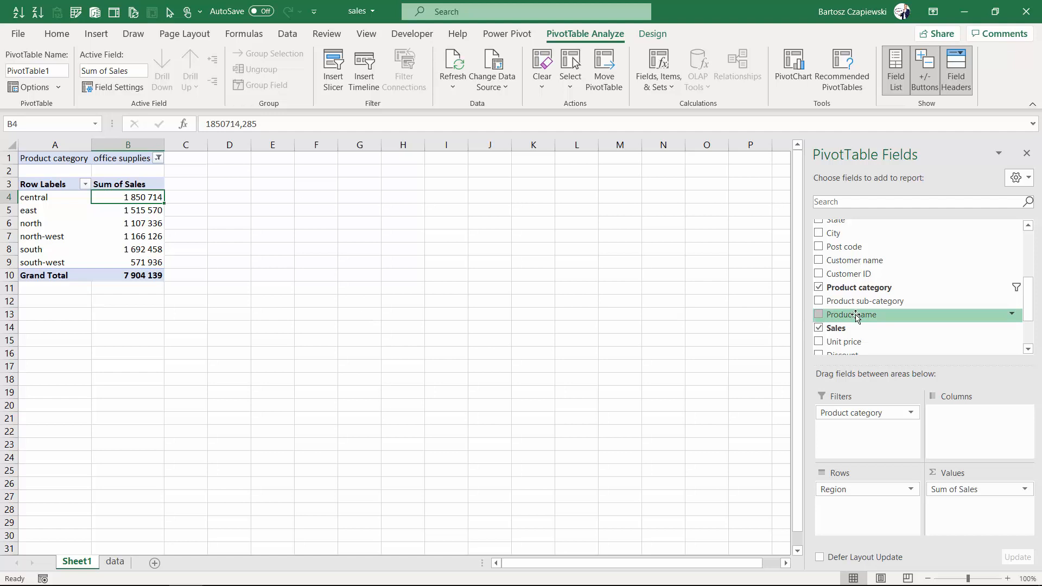
Add Product name as a second report filter and filter it to all items matching "xerox"
{"action": "left_click_drag", "start_coordinate": [856, 316], "coordinate": [881, 441]}
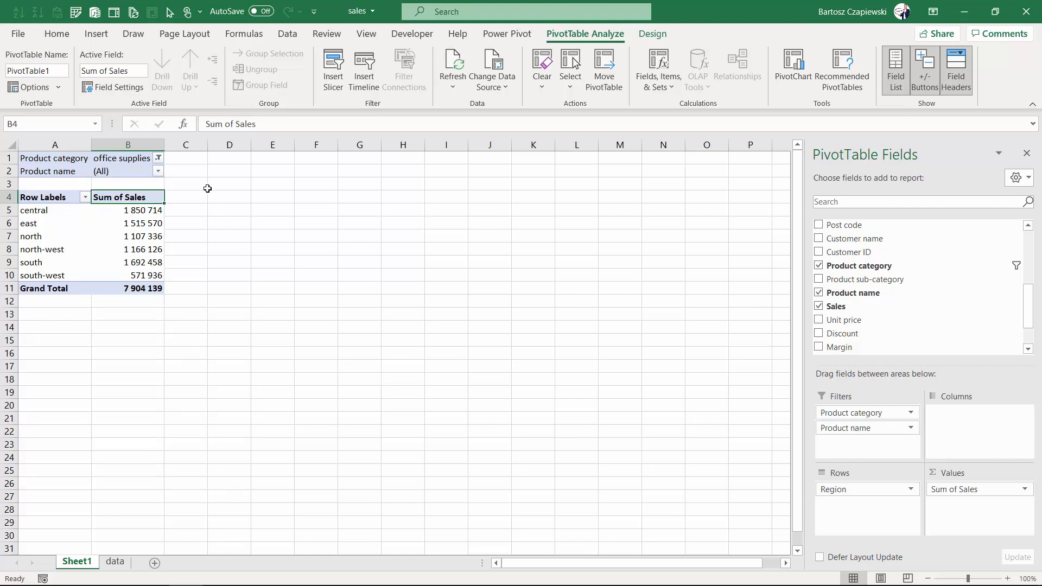
{"action": "left_click", "coordinate": [158, 172]}
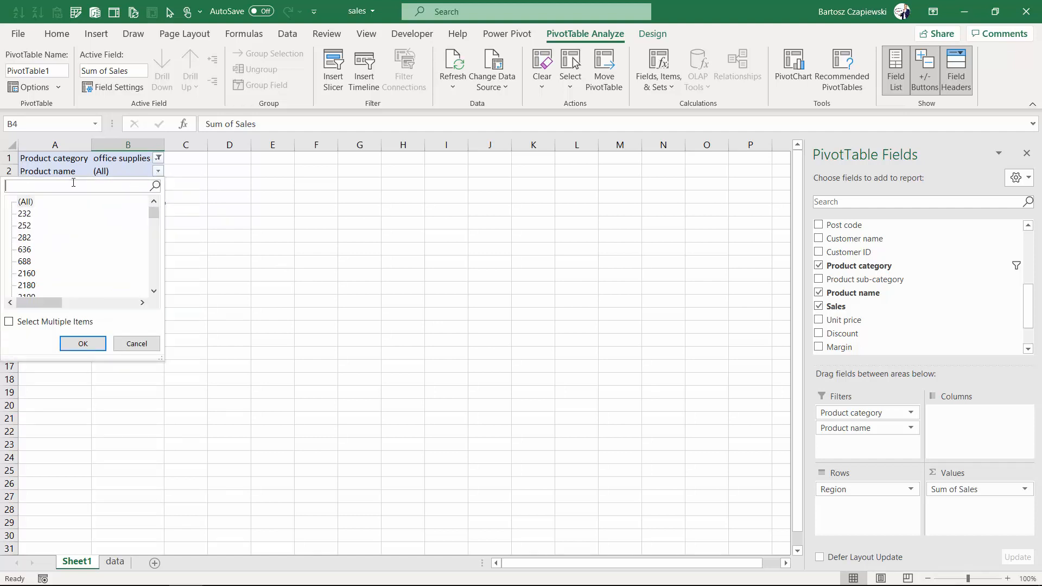
{"action": "type", "text": "xerox"}
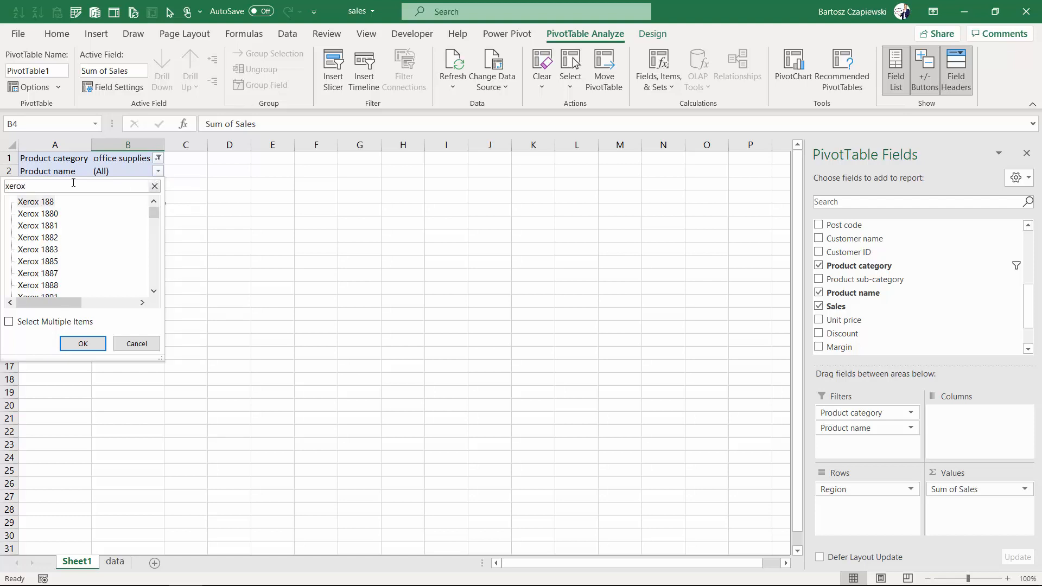
{"action": "left_click", "coordinate": [9, 321]}
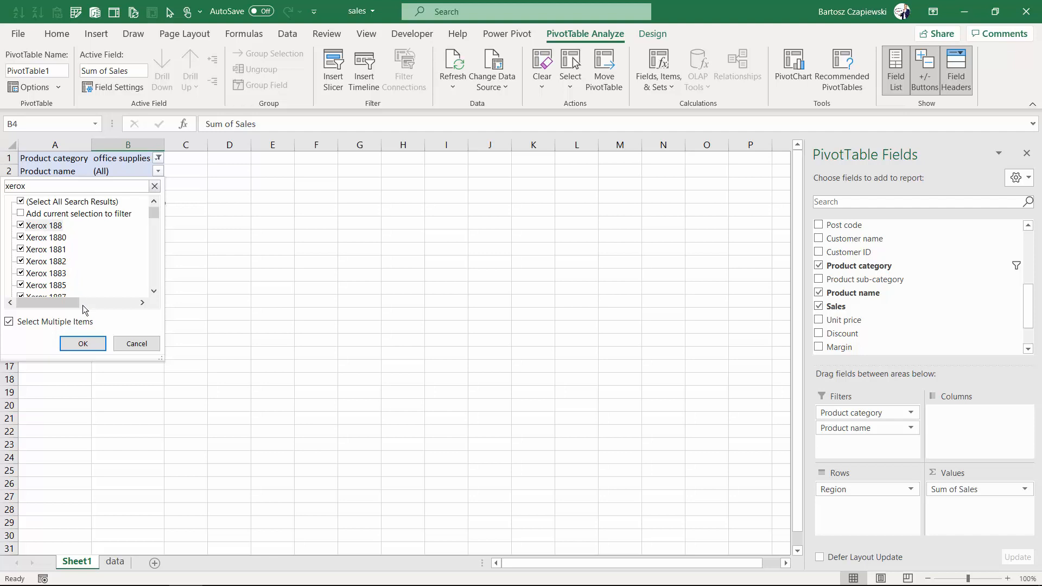
{"action": "left_click", "coordinate": [83, 343]}
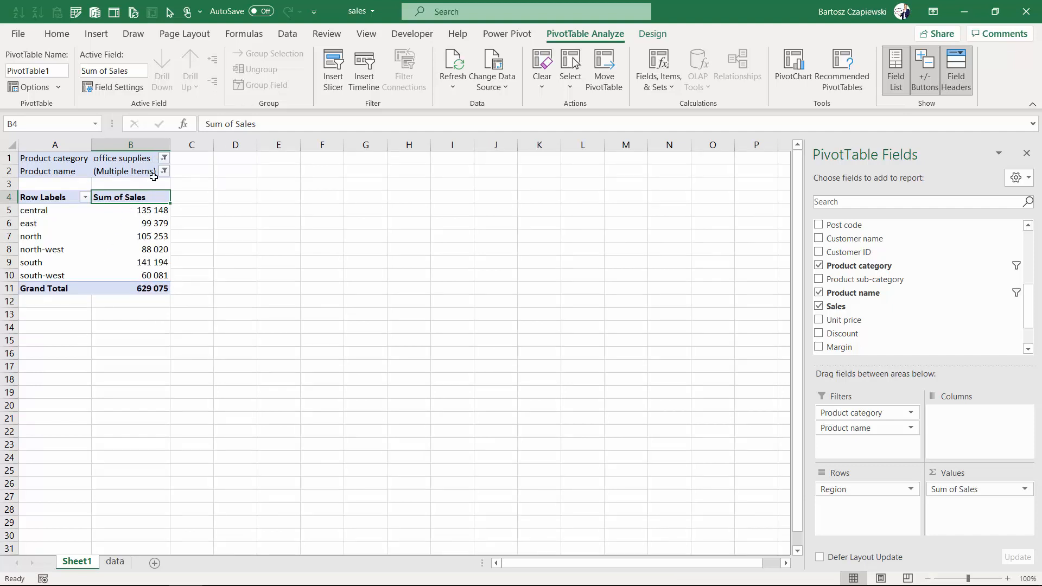
Add all products matching "3M" to the existing Product name filter selection, keeping the Xerox items
{"action": "left_click", "coordinate": [163, 171]}
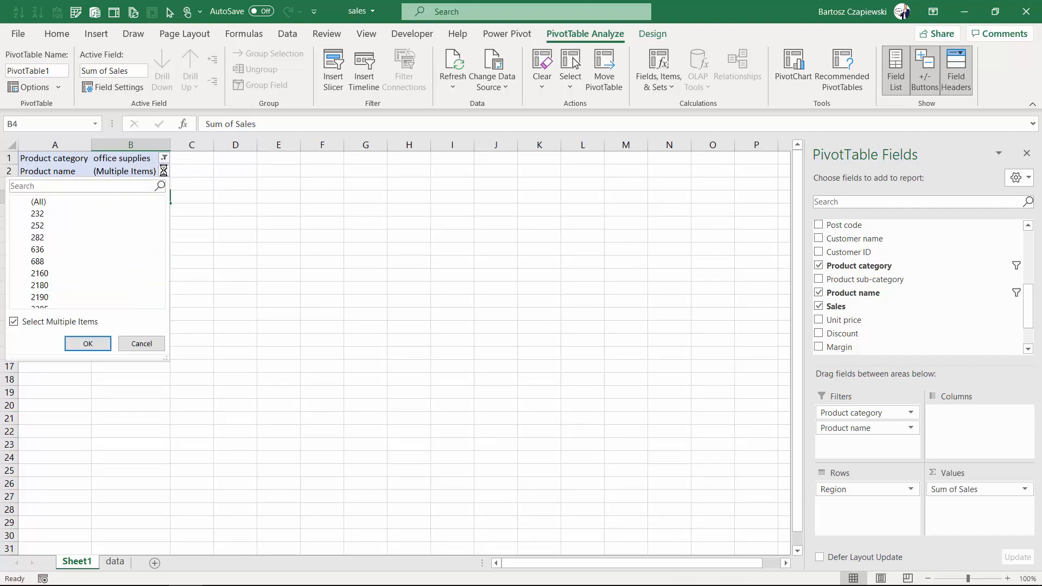
{"action": "left_click", "coordinate": [66, 185]}
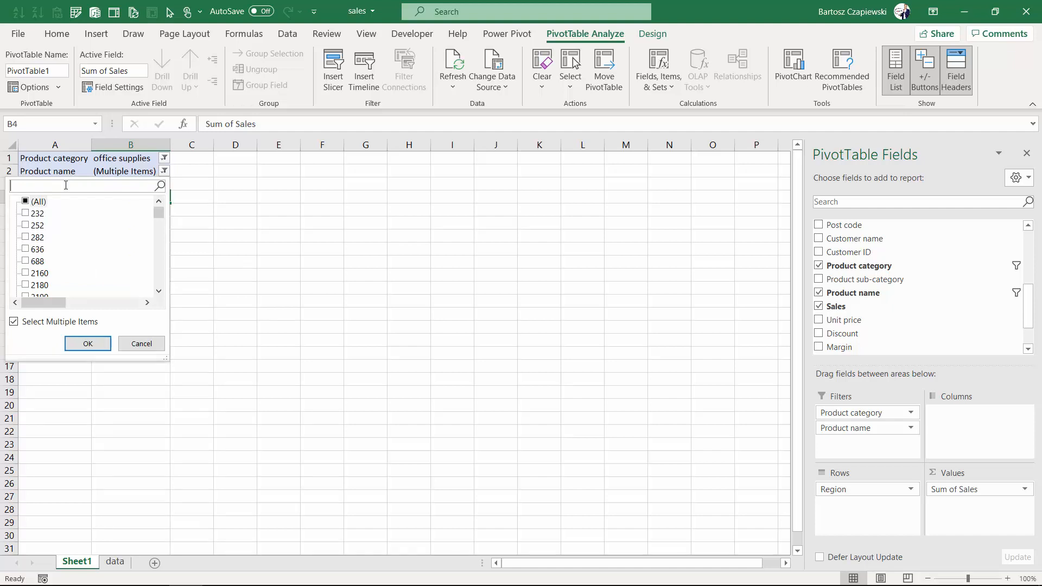
{"action": "type", "text": "3M"}
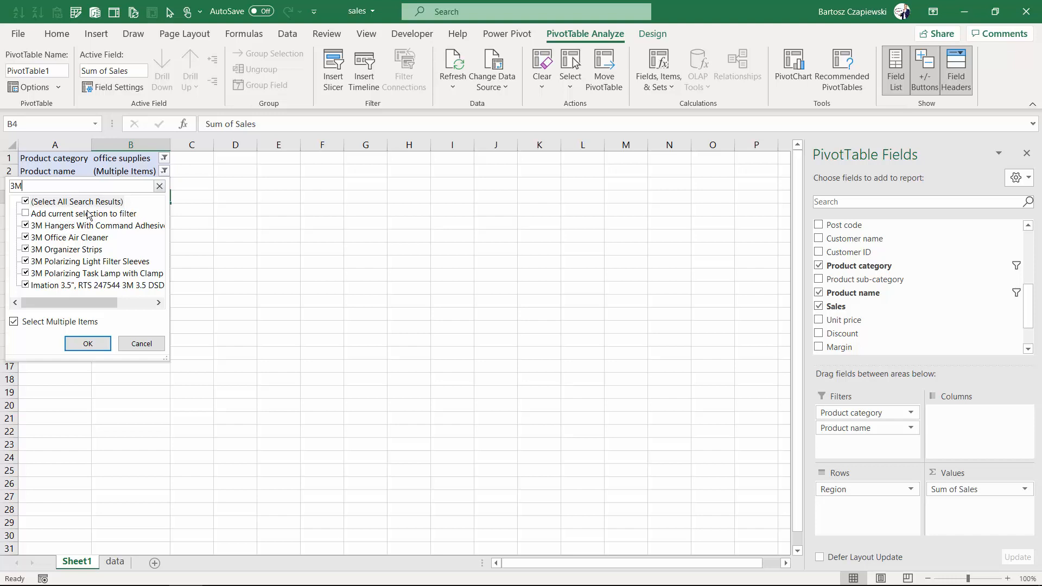
{"action": "left_click", "coordinate": [26, 214]}
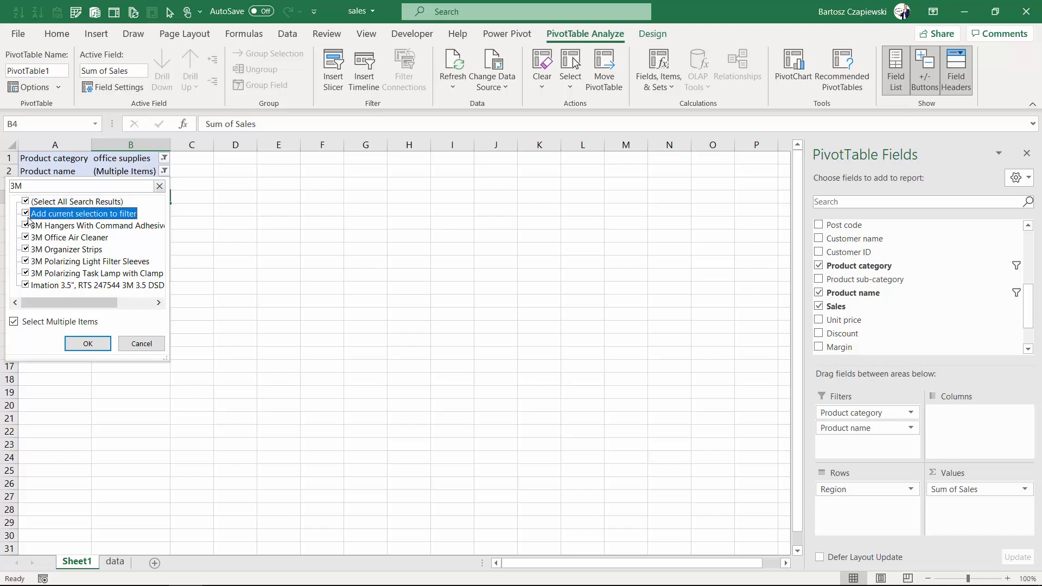
{"action": "left_click", "coordinate": [88, 344]}
{"action": "mouse_move", "coordinate": [124, 225]}
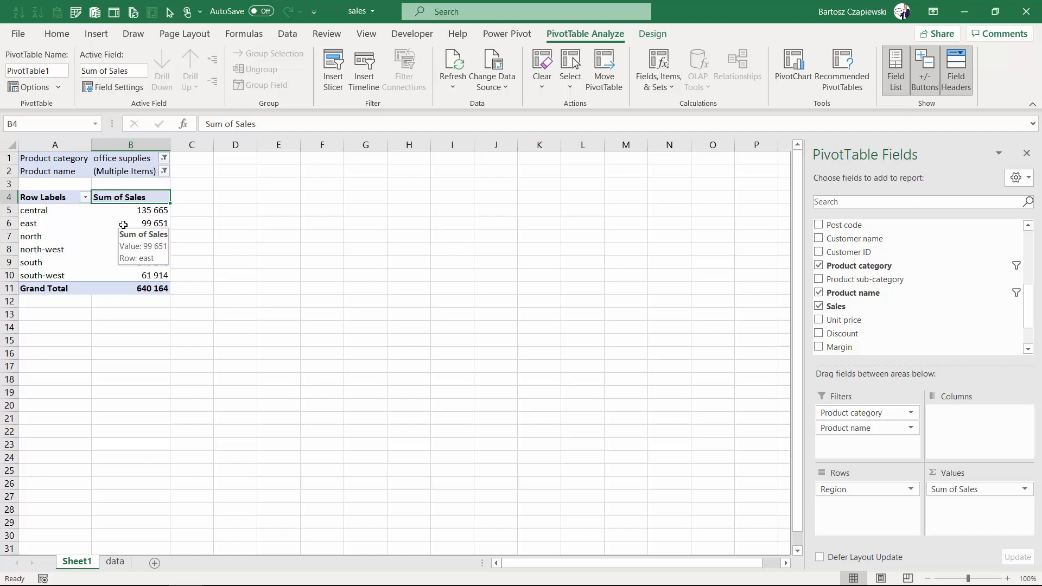
Check which 3M and Xerox items are selected in the Product name filter list, without changing it
{"action": "left_click", "coordinate": [163, 172]}
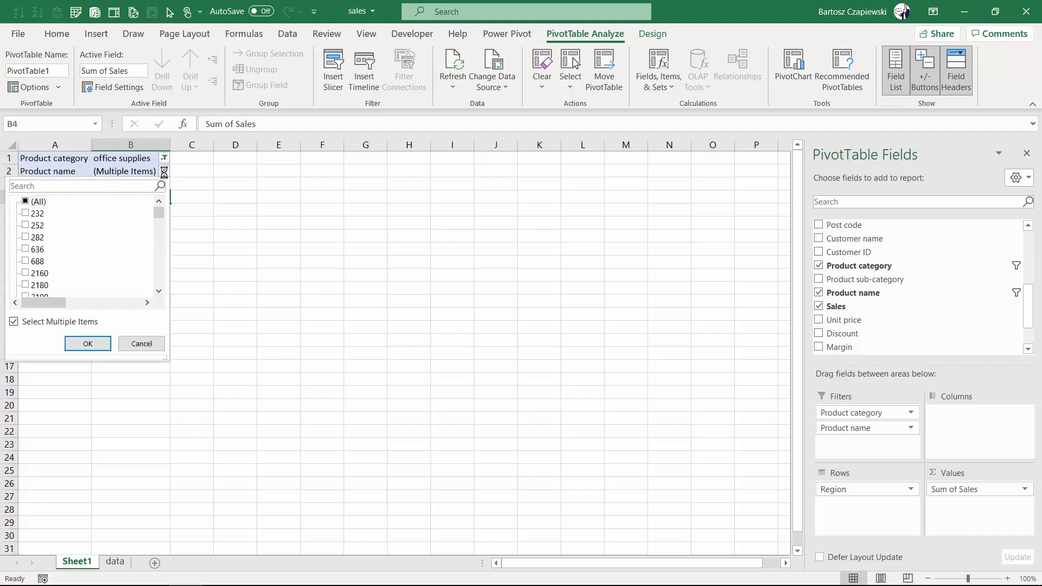
{"action": "left_click_drag", "start_coordinate": [161, 213], "coordinate": [161, 216]}
{"action": "left_click", "coordinate": [159, 202]}
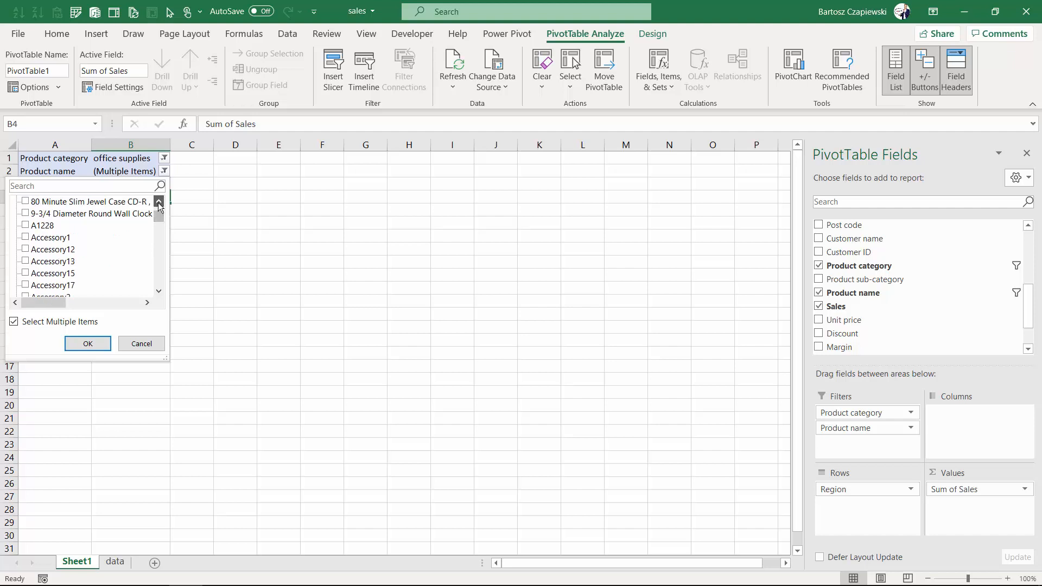
{"action": "left_click", "coordinate": [158, 203]}
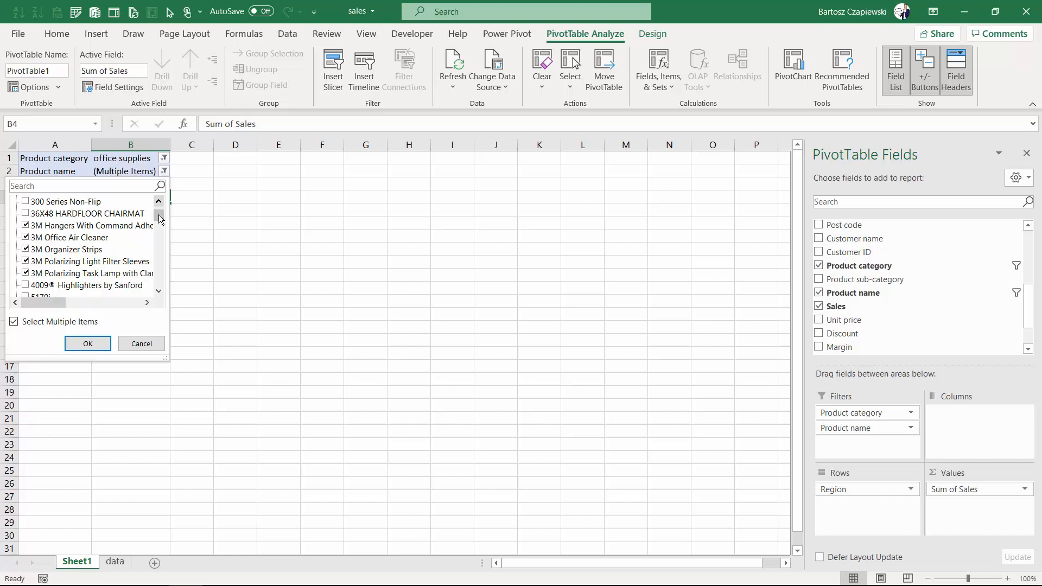
{"action": "left_click_drag", "start_coordinate": [161, 217], "coordinate": [161, 291]}
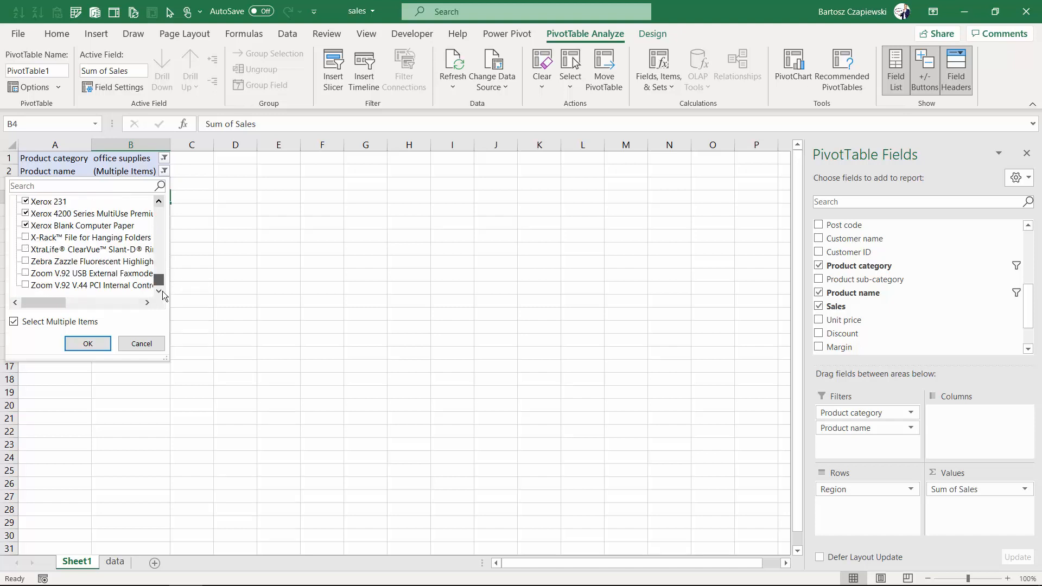
{"action": "left_click", "coordinate": [146, 347]}
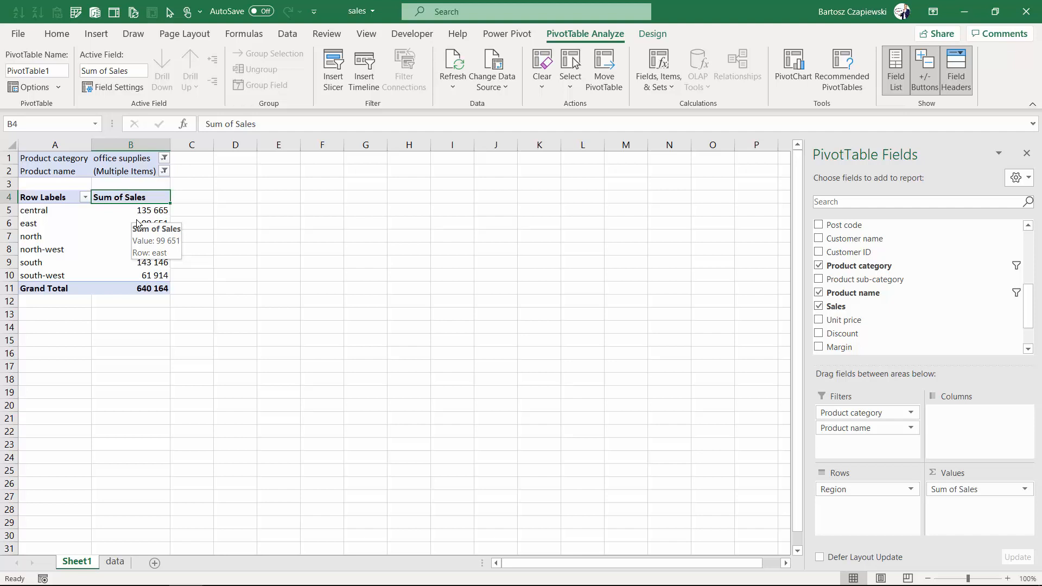
Add Order date as a third report filter and browse its list of individual dates, without filtering it
{"action": "left_click_drag", "start_coordinate": [1031, 321], "coordinate": [1031, 265]}
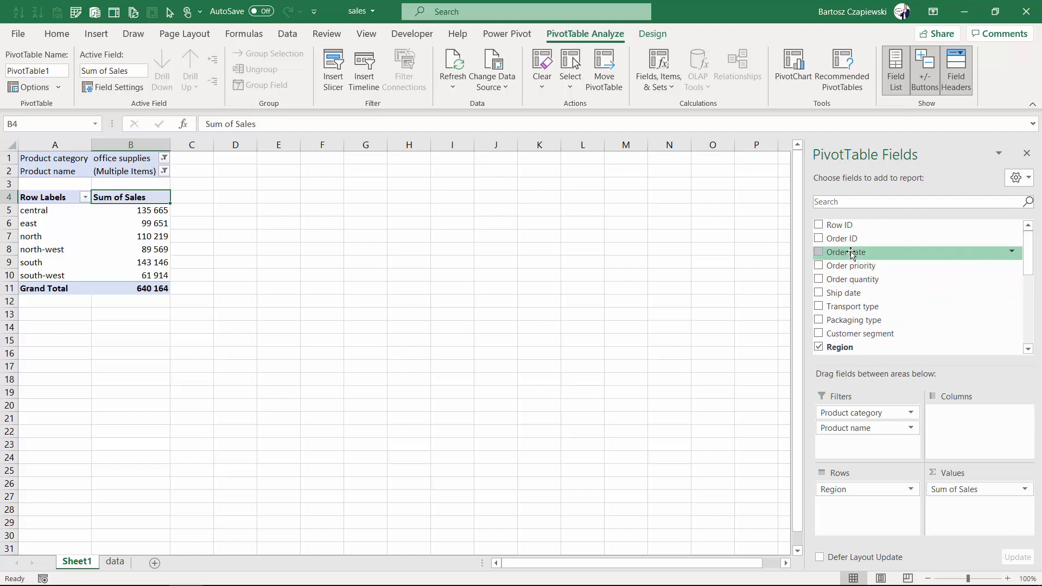
{"action": "left_click_drag", "start_coordinate": [849, 252], "coordinate": [868, 451]}
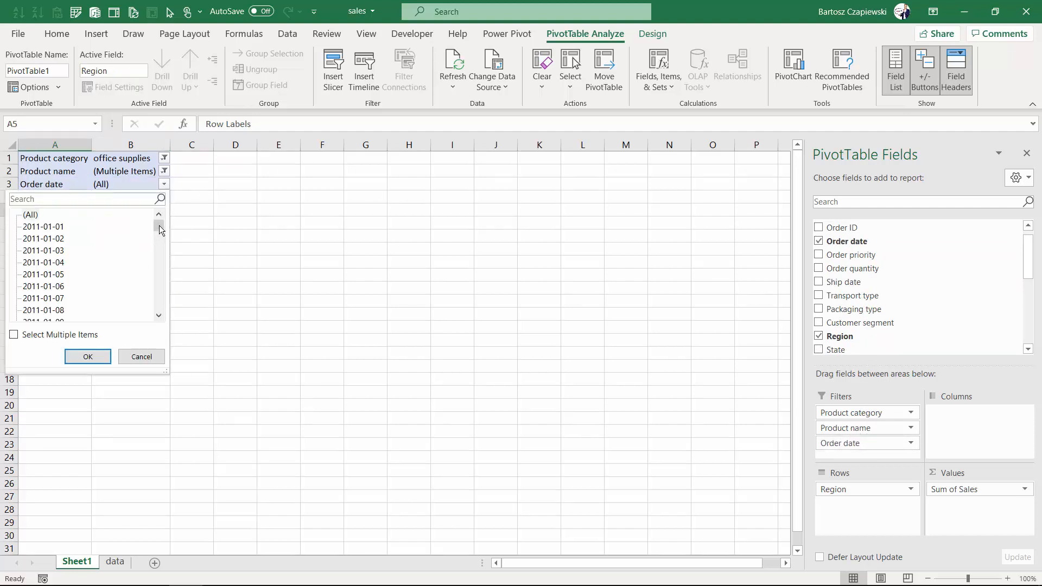
{"action": "left_click_drag", "start_coordinate": [158, 230], "coordinate": [171, 204]}
{"action": "left_click", "coordinate": [142, 356]}
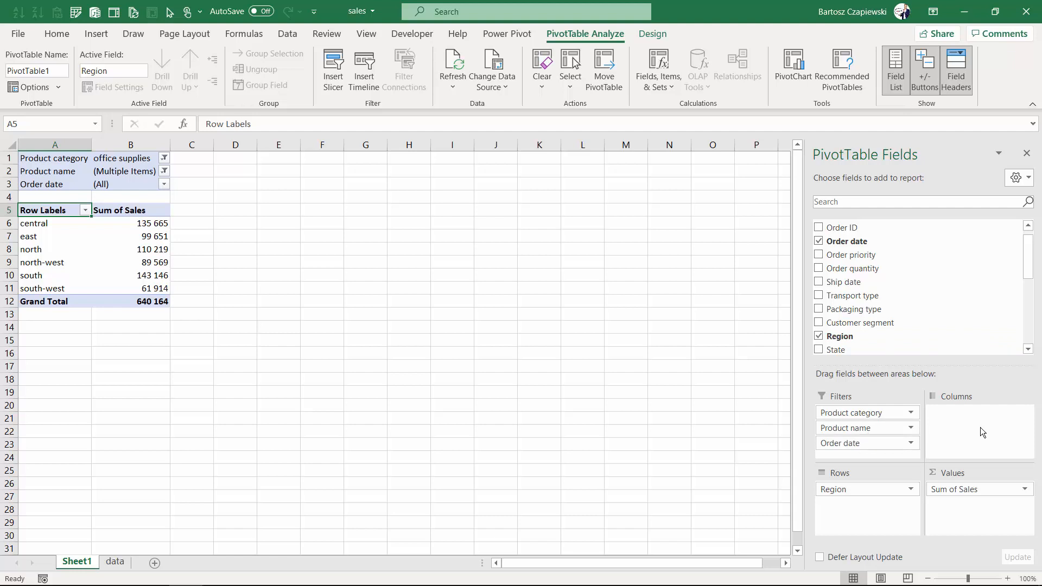
Move Order date from the report filters to the rows below Region and start grouping its dates
{"action": "left_click_drag", "start_coordinate": [862, 446], "coordinate": [851, 502]}
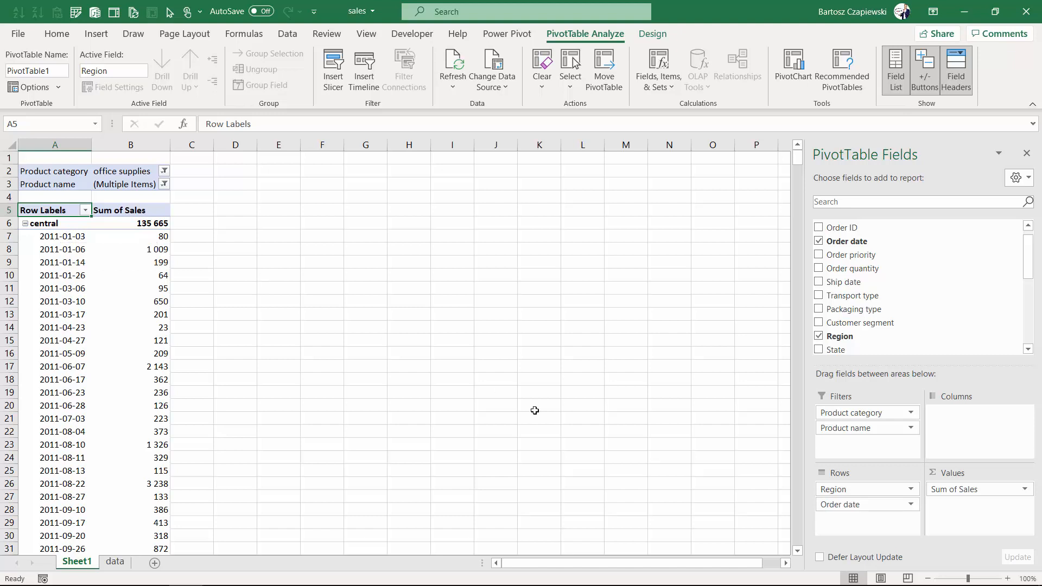
{"action": "left_click", "coordinate": [75, 236]}
{"action": "right_click", "coordinate": [74, 236]}
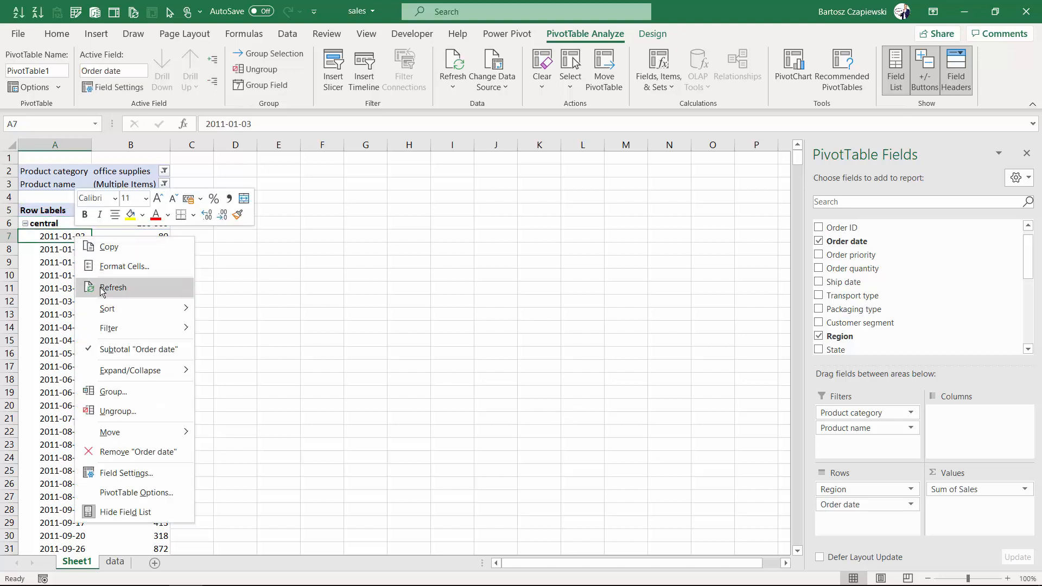
{"action": "left_click", "coordinate": [117, 392]}
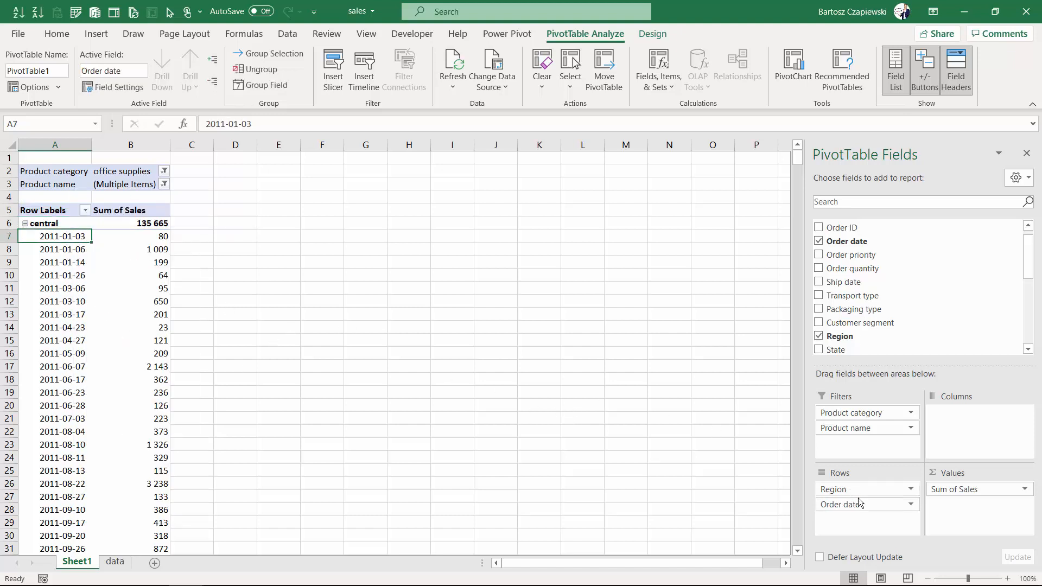
Re-add Order date to the rows to group it by years and quarters, keeping only Years as the third report filter
{"action": "left_click_drag", "start_coordinate": [847, 504], "coordinate": [543, 420]}
{"action": "left_click_drag", "start_coordinate": [853, 244], "coordinate": [838, 504]}
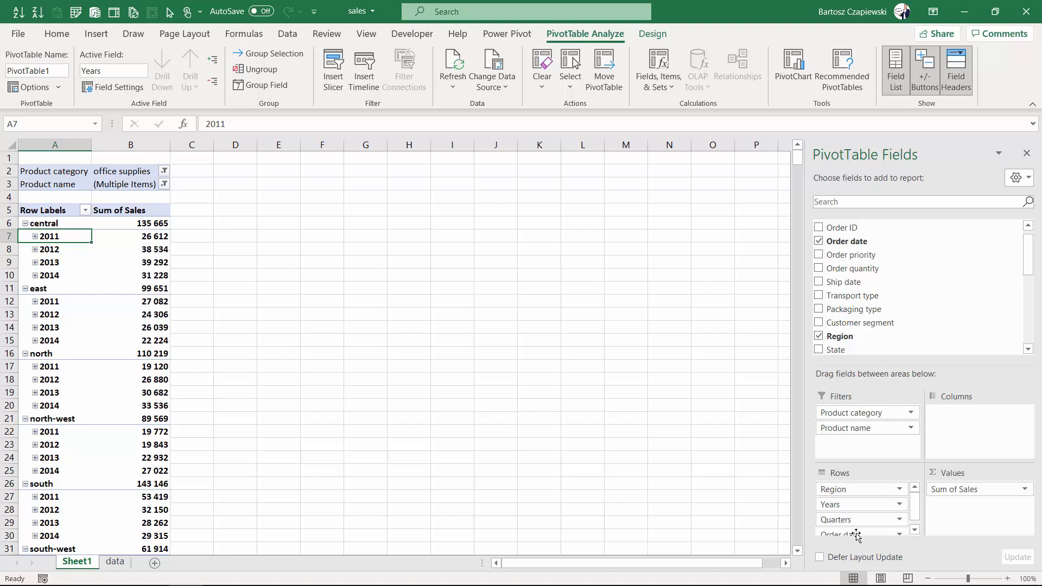
{"action": "left_click_drag", "start_coordinate": [857, 535], "coordinate": [757, 498]}
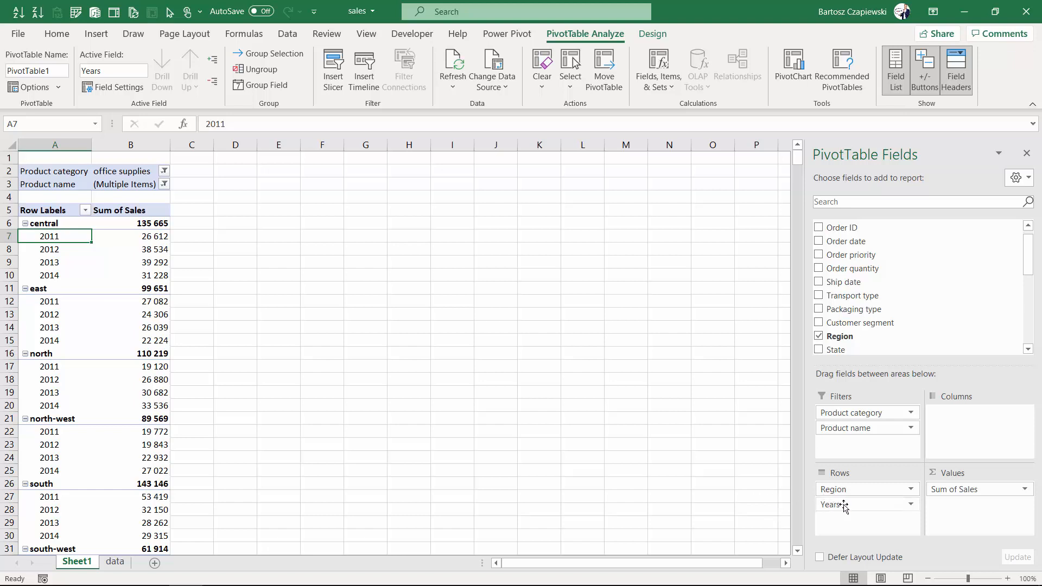
{"action": "left_click_drag", "start_coordinate": [848, 505], "coordinate": [869, 457]}
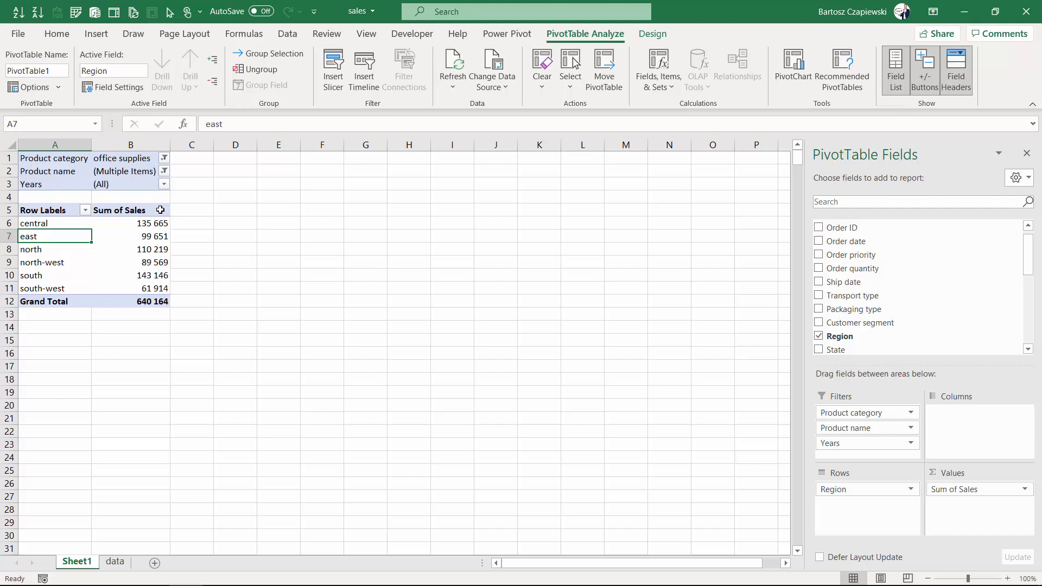
Examine the year options offered by the Years report filter, without applying any
{"action": "left_click", "coordinate": [164, 185]}
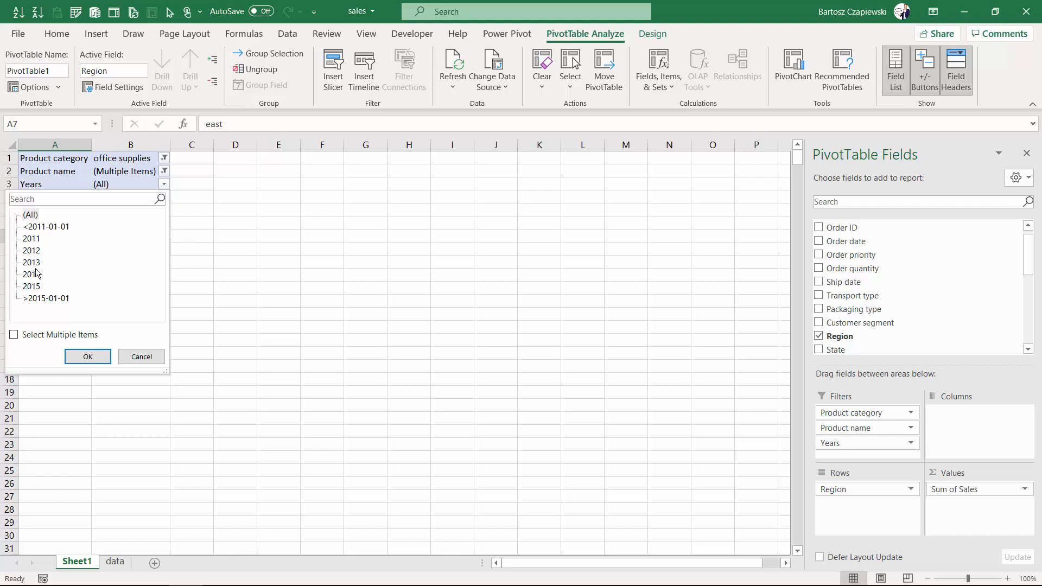
{"action": "left_click", "coordinate": [37, 242]}
{"action": "left_click", "coordinate": [38, 275]}
{"action": "left_click", "coordinate": [131, 357]}
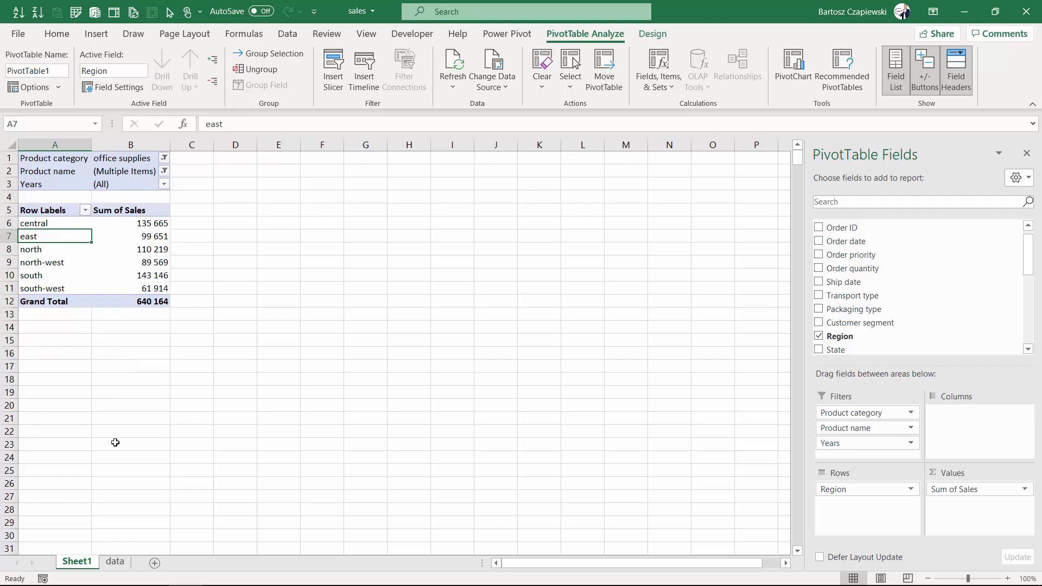
Check which years the Order date column on the data sheet contains, without filtering it, and return to the PivotTable on Sheet1
{"action": "left_click", "coordinate": [115, 562]}
{"action": "left_click", "coordinate": [162, 145]}
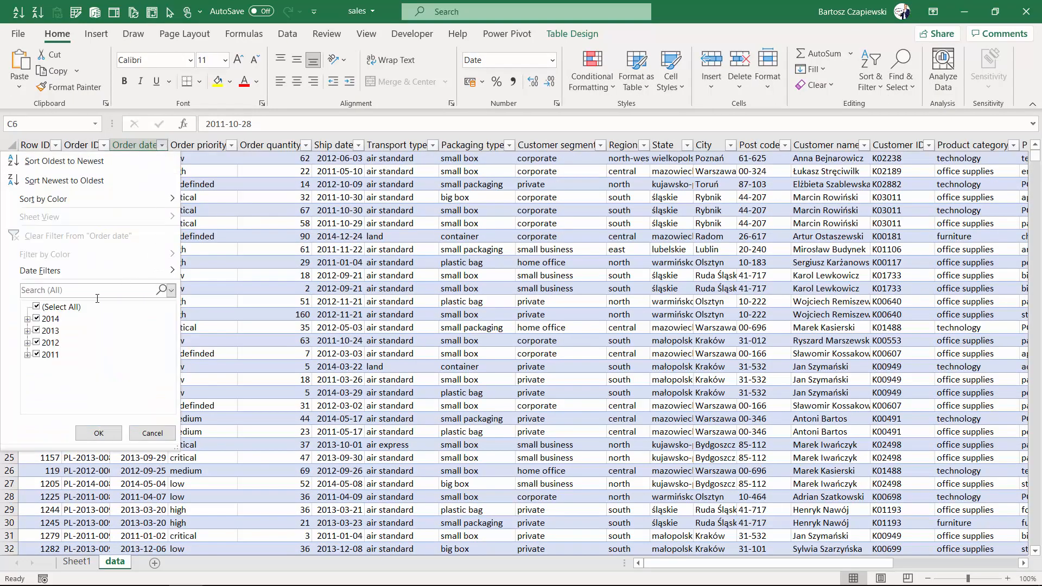
{"action": "left_click", "coordinate": [148, 433]}
{"action": "left_click", "coordinate": [77, 561]}
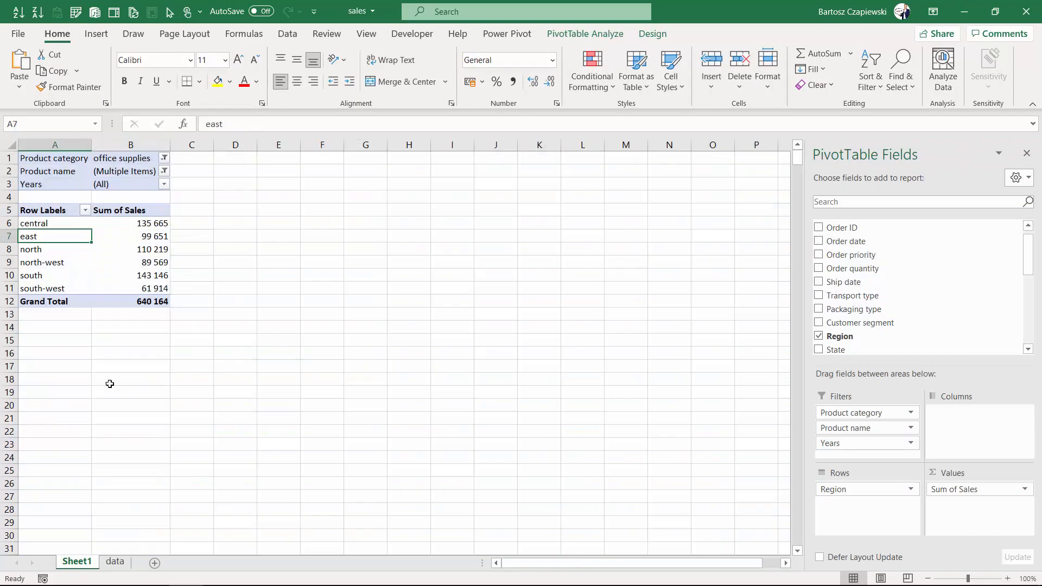
Filter the PivotTable's Years report filter to 2014
{"action": "left_click", "coordinate": [164, 184]}
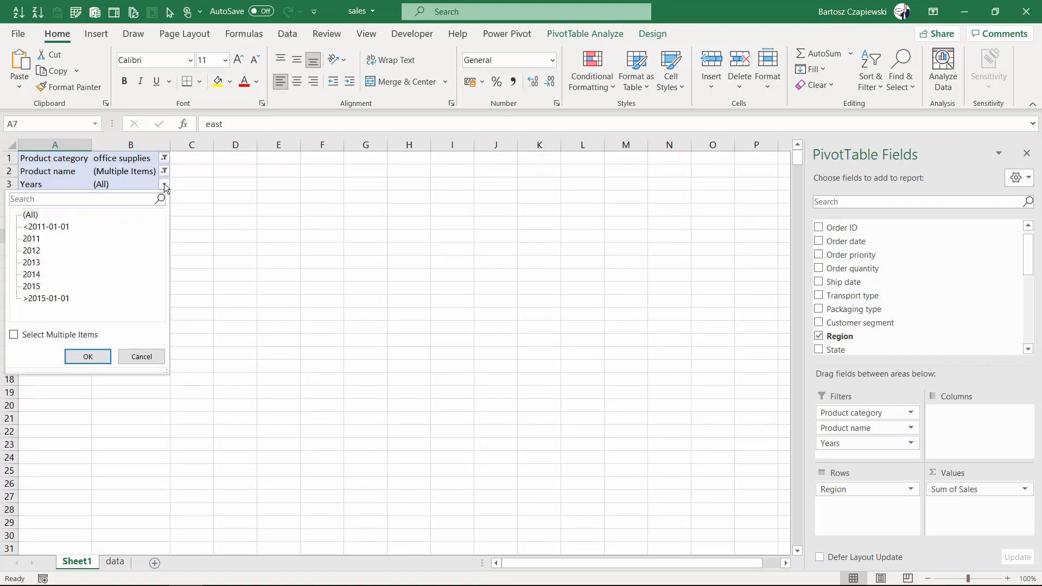
{"action": "left_click", "coordinate": [63, 227]}
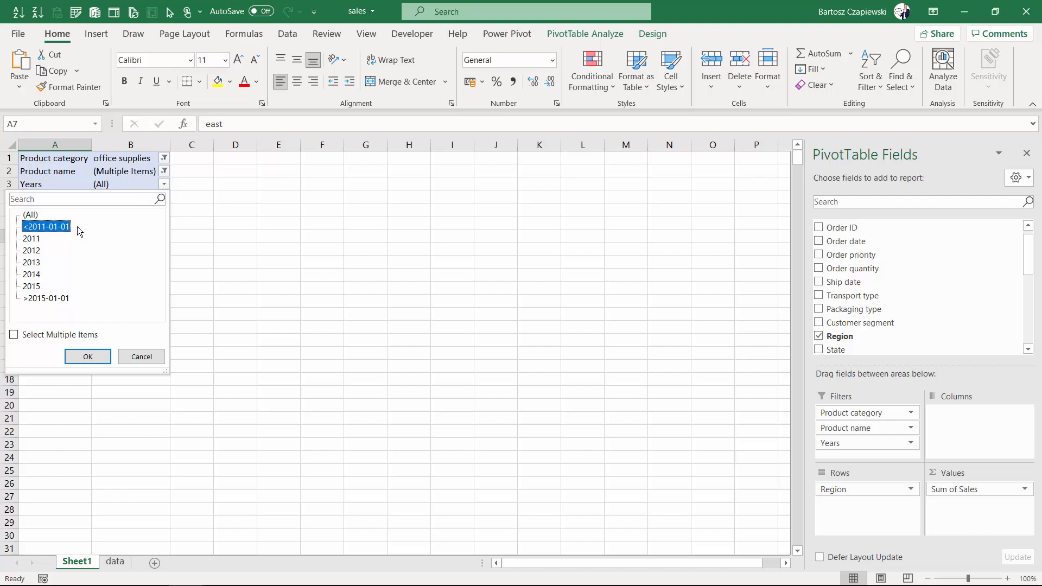
{"action": "left_click", "coordinate": [37, 286]}
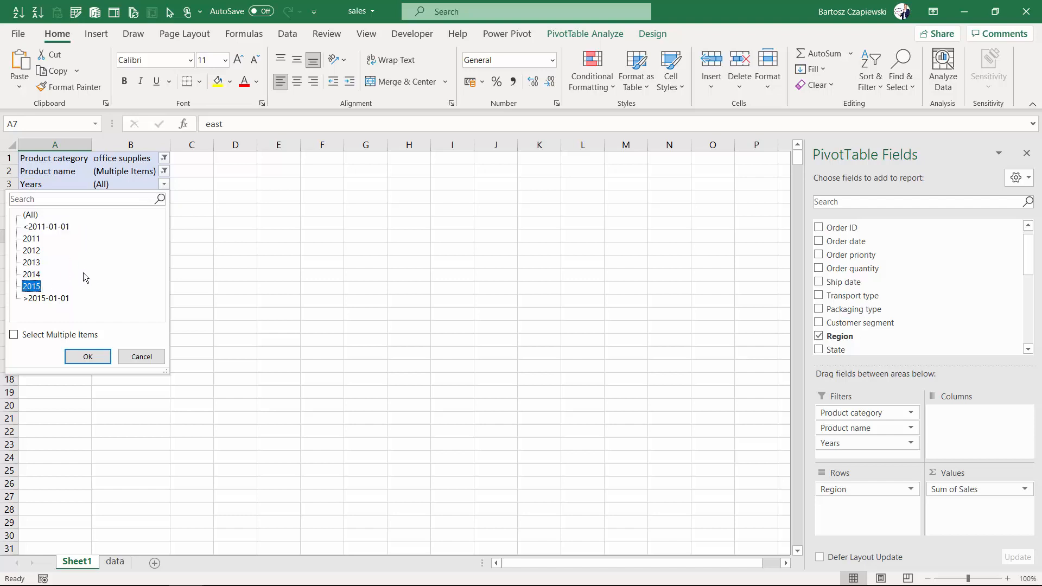
{"action": "left_click", "coordinate": [64, 298]}
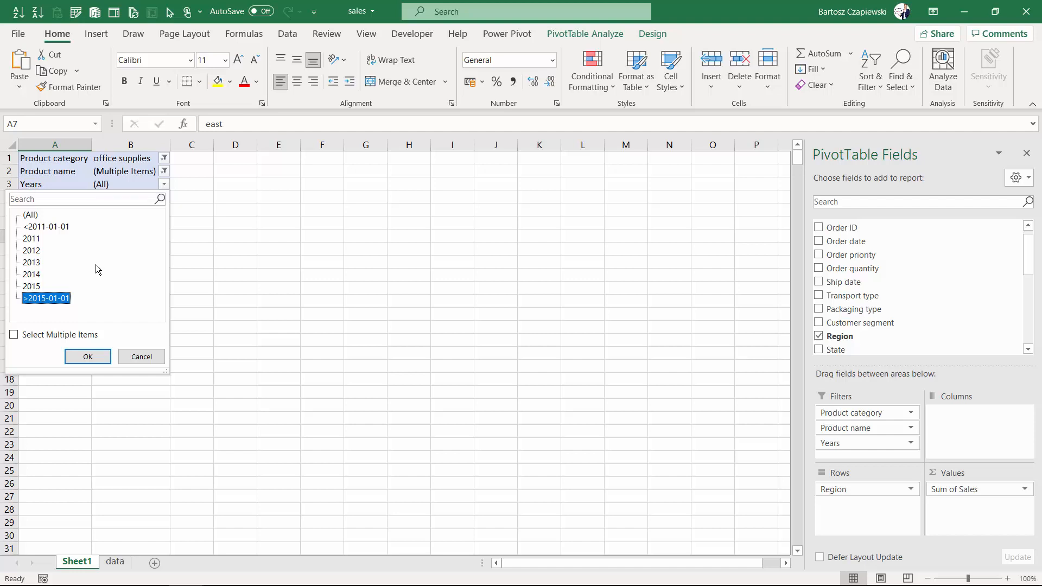
{"action": "left_click", "coordinate": [36, 275]}
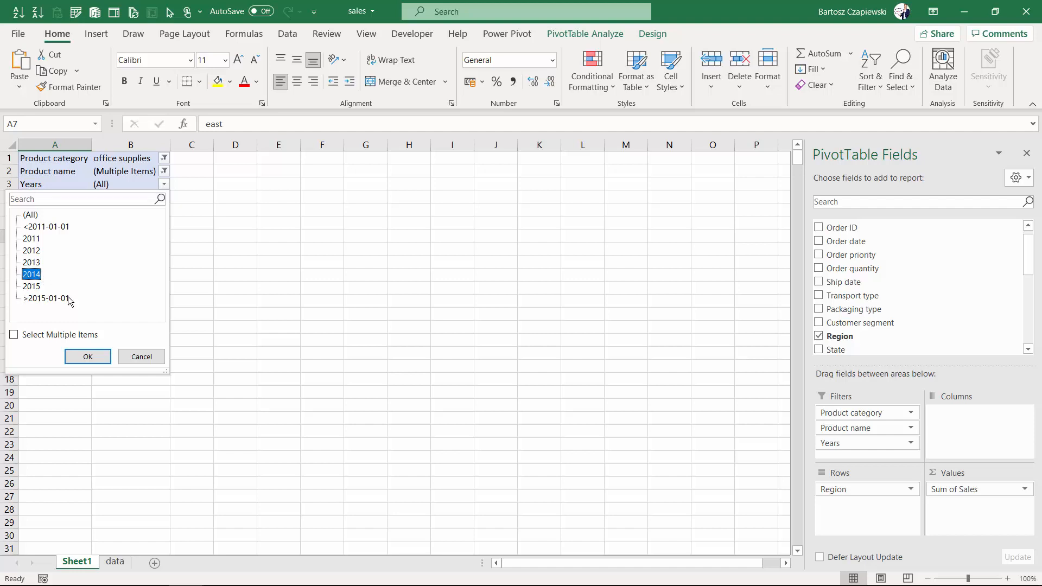
{"action": "left_click", "coordinate": [87, 356]}
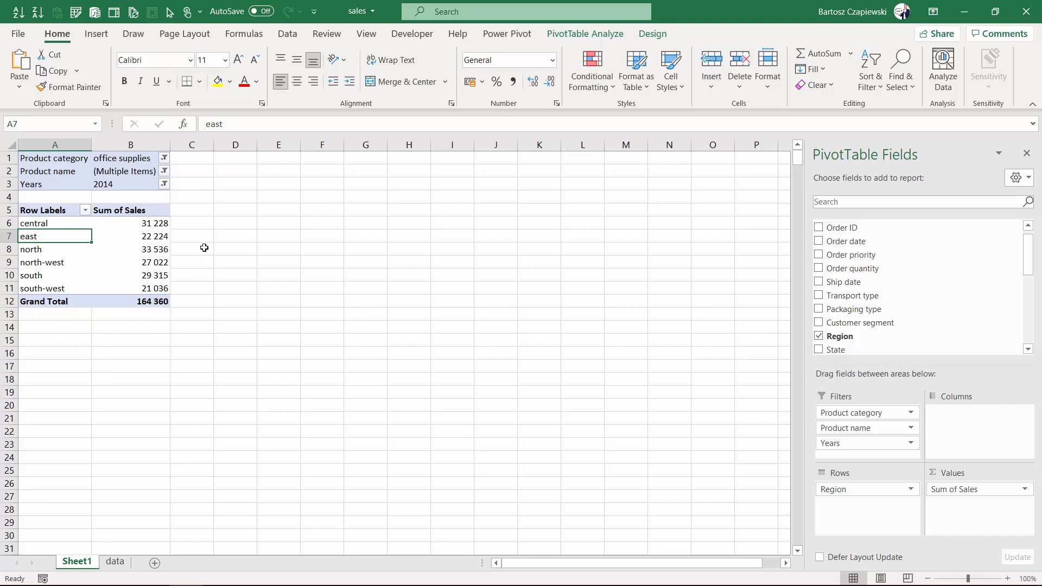